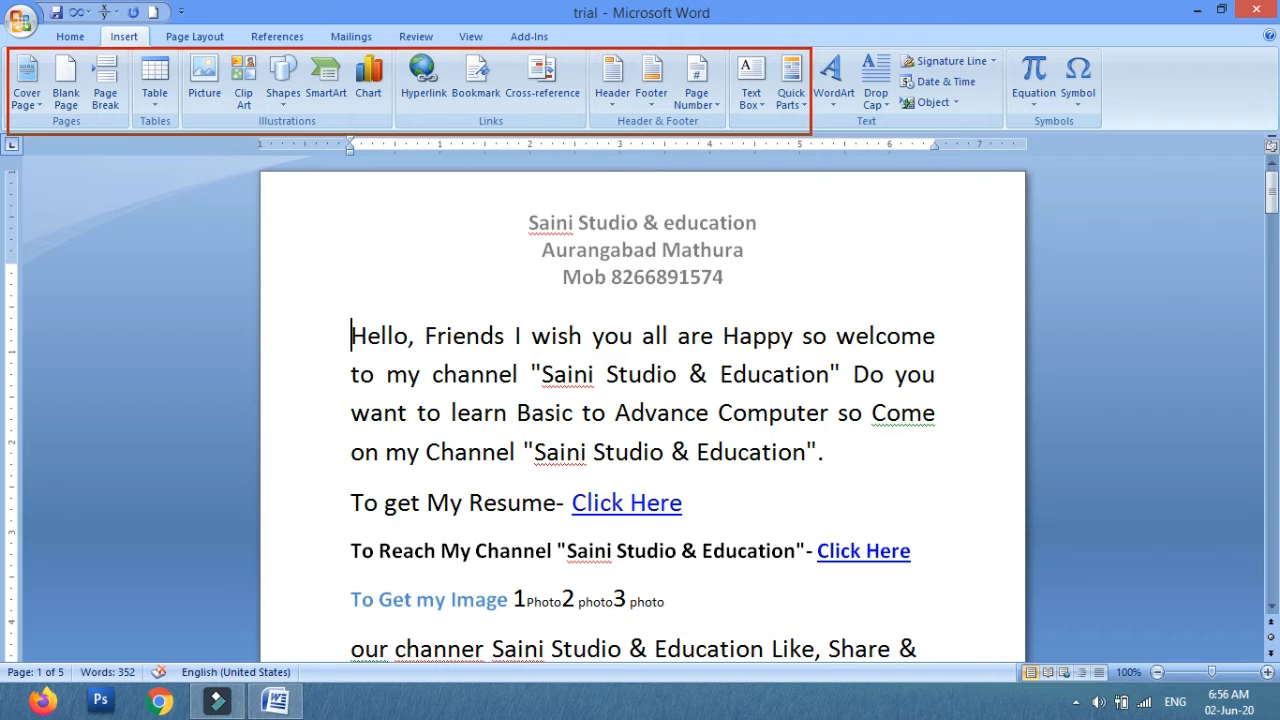
{"action": "mouse_move", "coordinate": [808, 46]}
{"action": "left_mouse_down"}
{"action": "mouse_move", "coordinate": [914, 131]}
{"action": "mouse_move", "coordinate": [1044, 132]}
{"action": "left_mouse_up"}
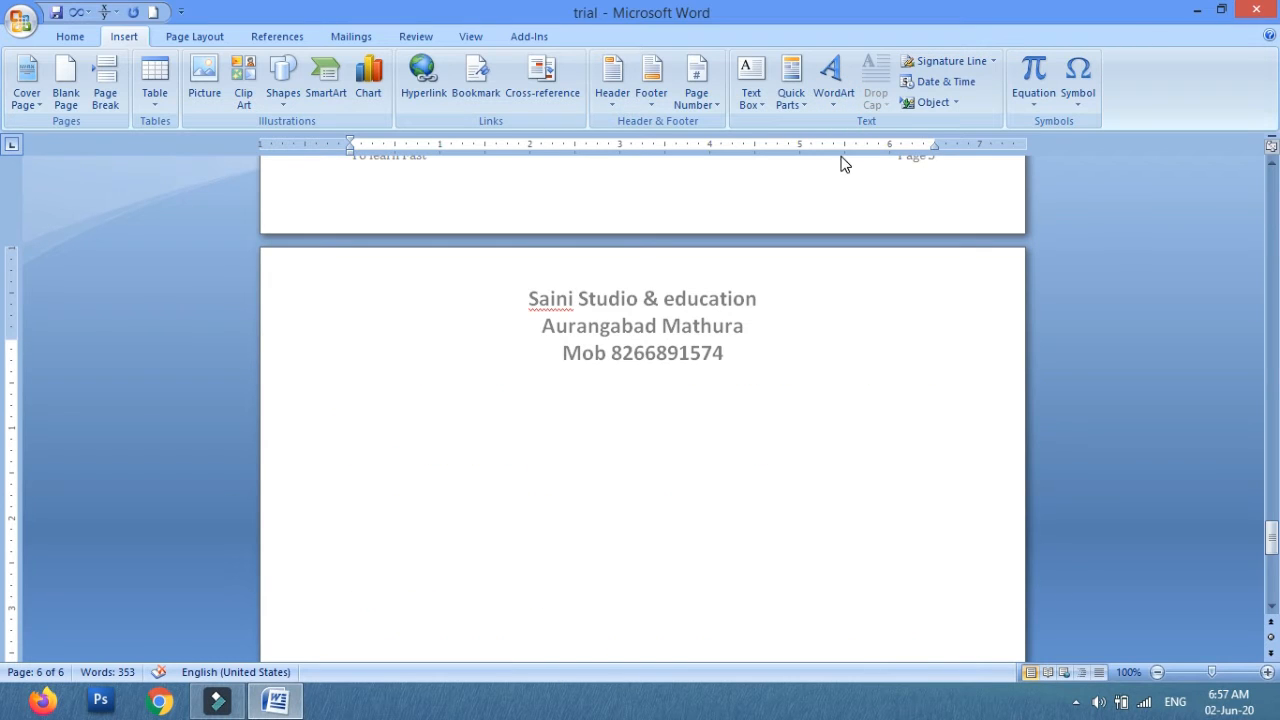
Insert WordArt on the last page using the green 3D style from the WordArt gallery.
{"action": "left_click", "coordinate": [833, 100]}
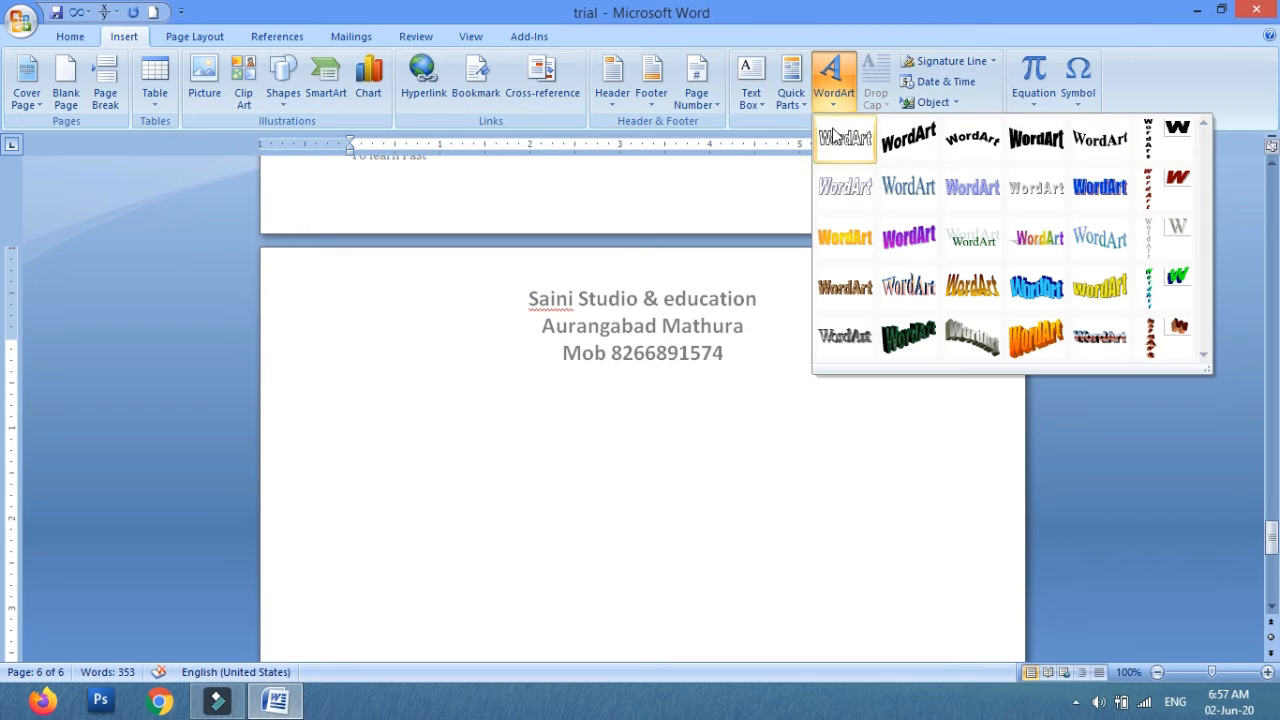
{"action": "left_click", "coordinate": [825, 106]}
{"action": "left_click", "coordinate": [825, 106]}
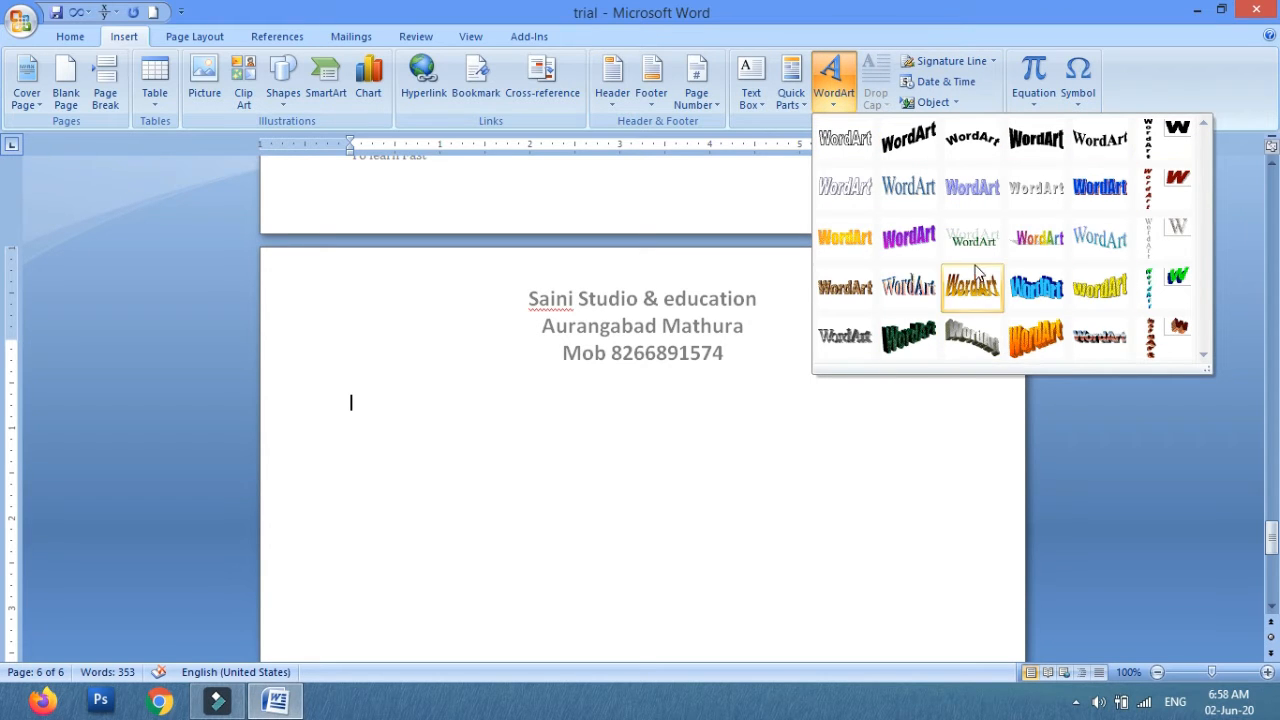
{"action": "left_click", "coordinate": [908, 336]}
{"action": "left_click_drag", "start_coordinate": [571, 148], "coordinate": [837, 82]}
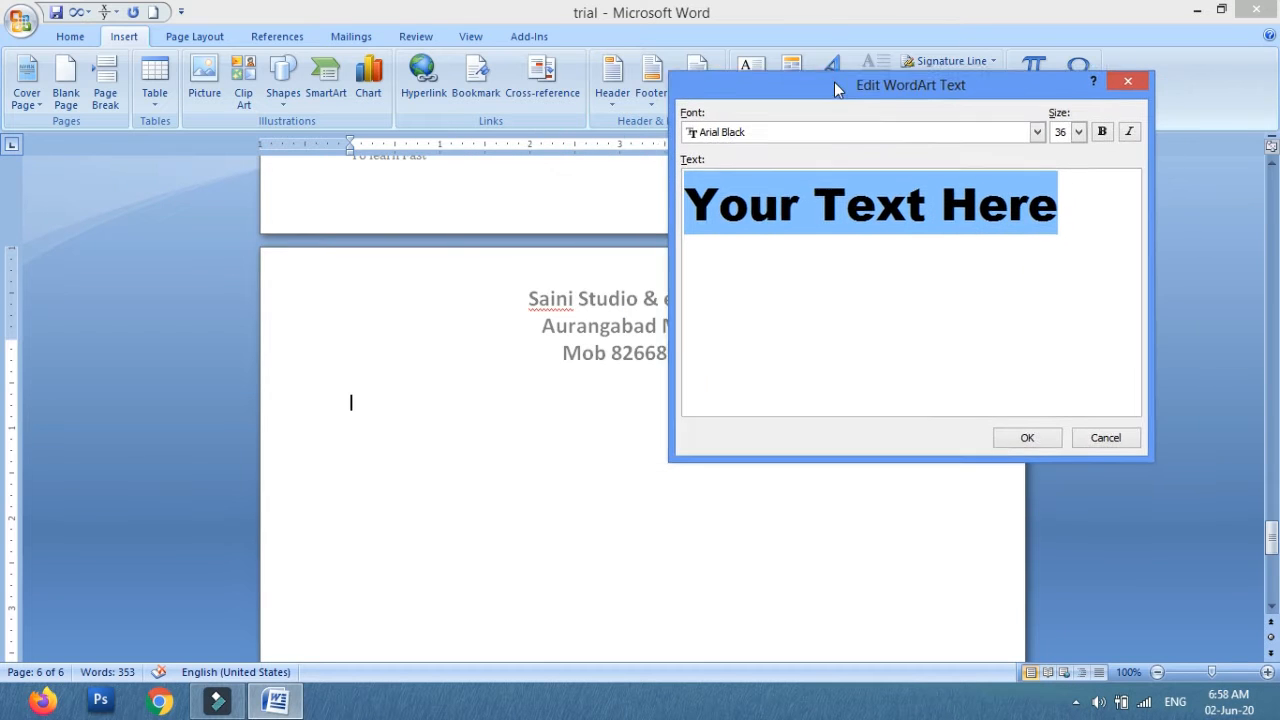
Set the WordArt text font to Arial.
{"action": "left_click", "coordinate": [1031, 129]}
{"action": "scroll", "coordinate": [840, 190], "scroll_direction": "up", "scroll_amount": 3}
{"action": "scroll", "coordinate": [840, 190], "scroll_direction": "down", "scroll_amount": 1}
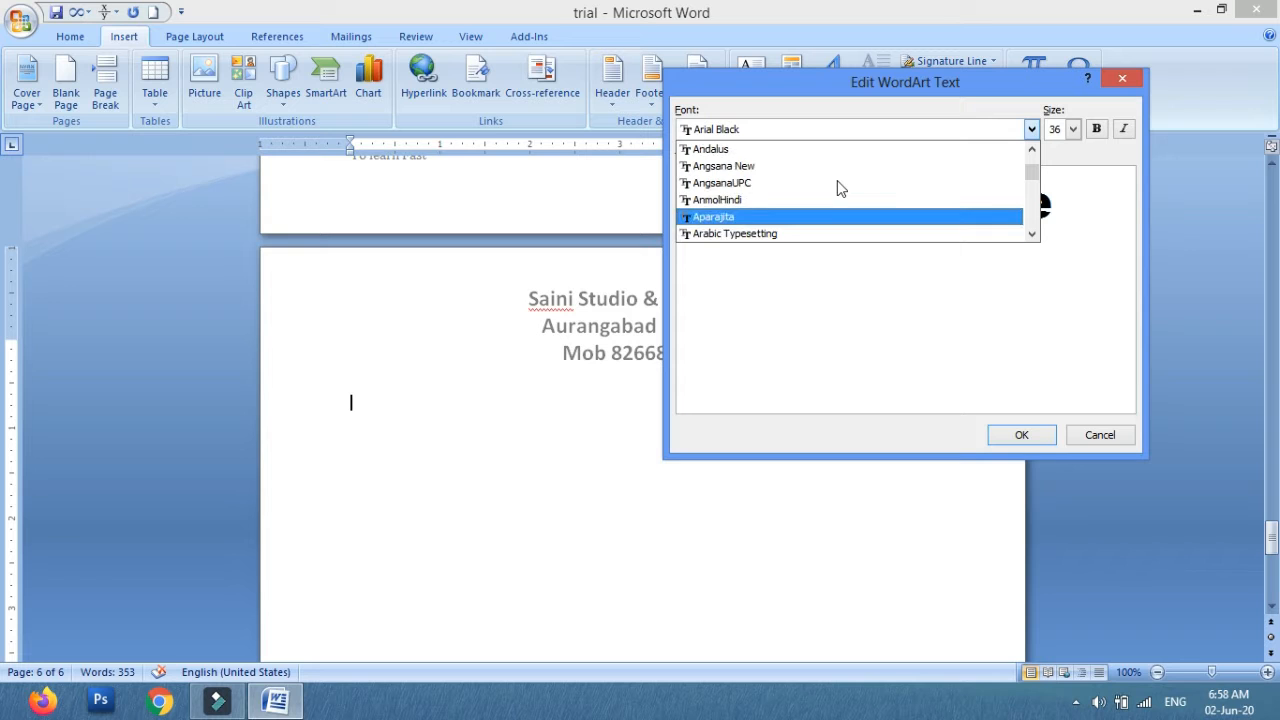
{"action": "scroll", "coordinate": [800, 200], "scroll_direction": "down", "scroll_amount": 1}
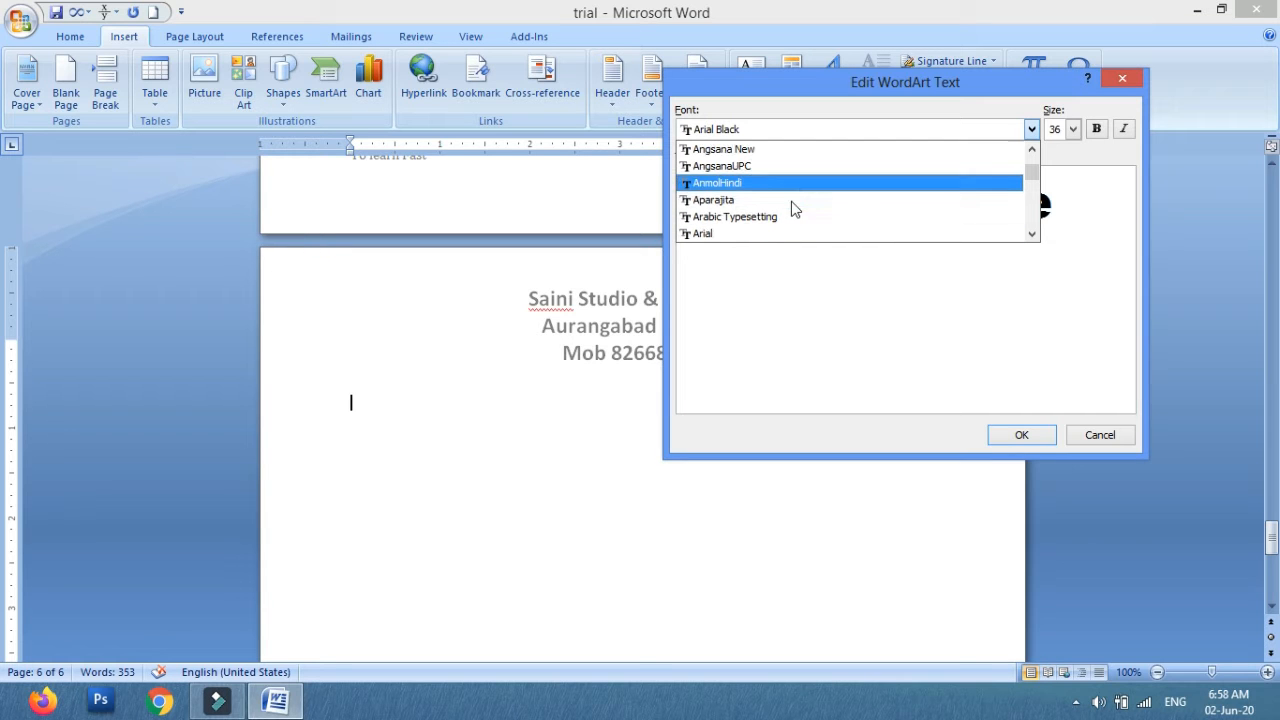
{"action": "left_click", "coordinate": [772, 234]}
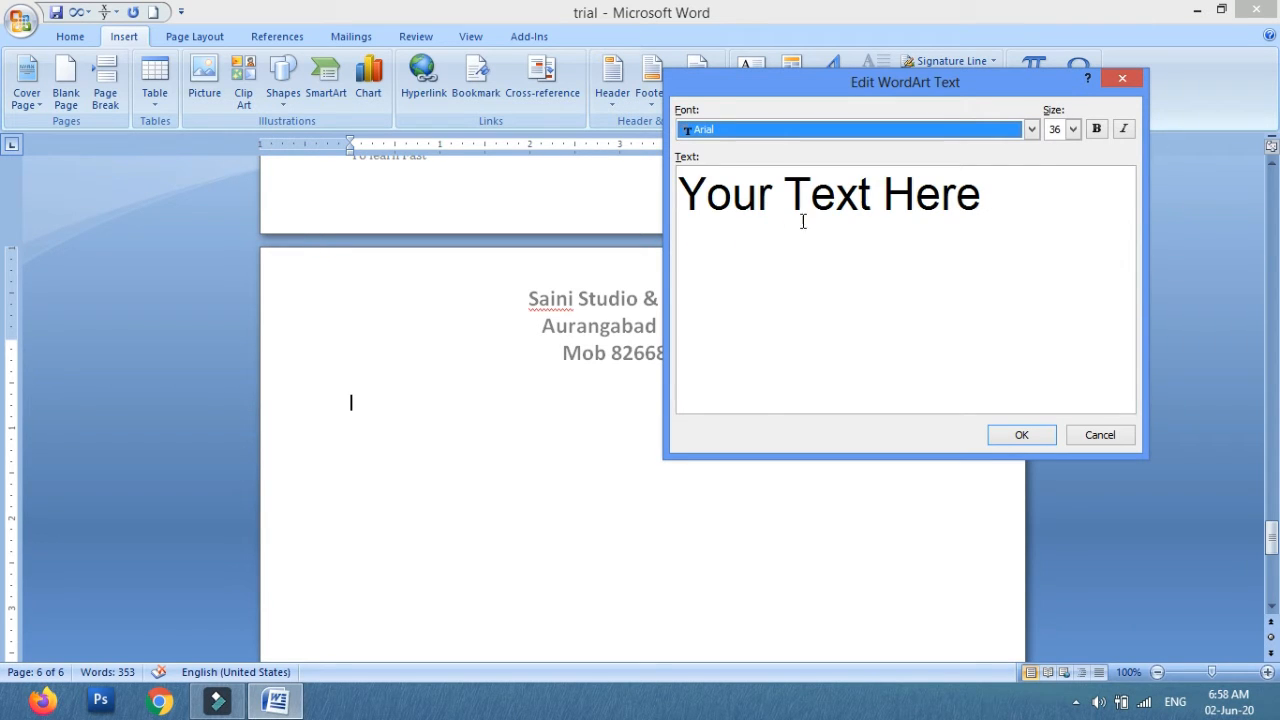
Toggle bold and italic on and off for the WordArt text.
{"action": "left_click", "coordinate": [1072, 129]}
{"action": "left_click", "coordinate": [1072, 129]}
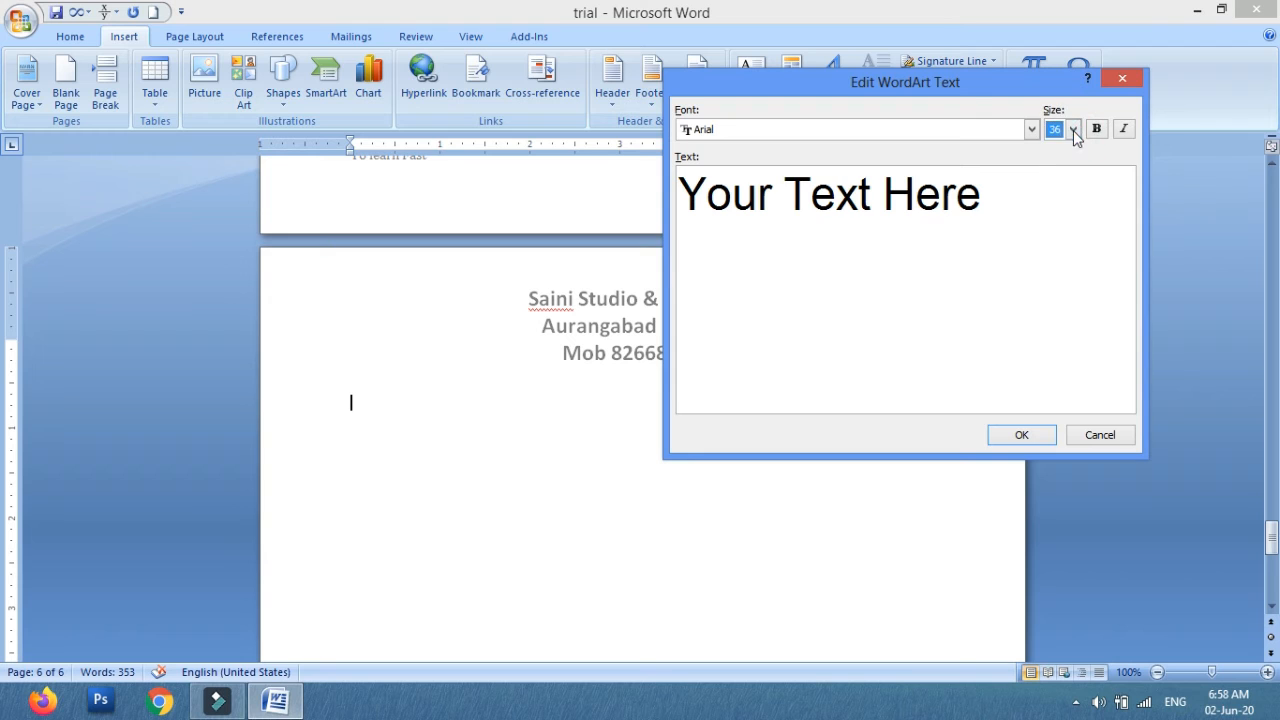
{"action": "left_click", "coordinate": [1097, 130]}
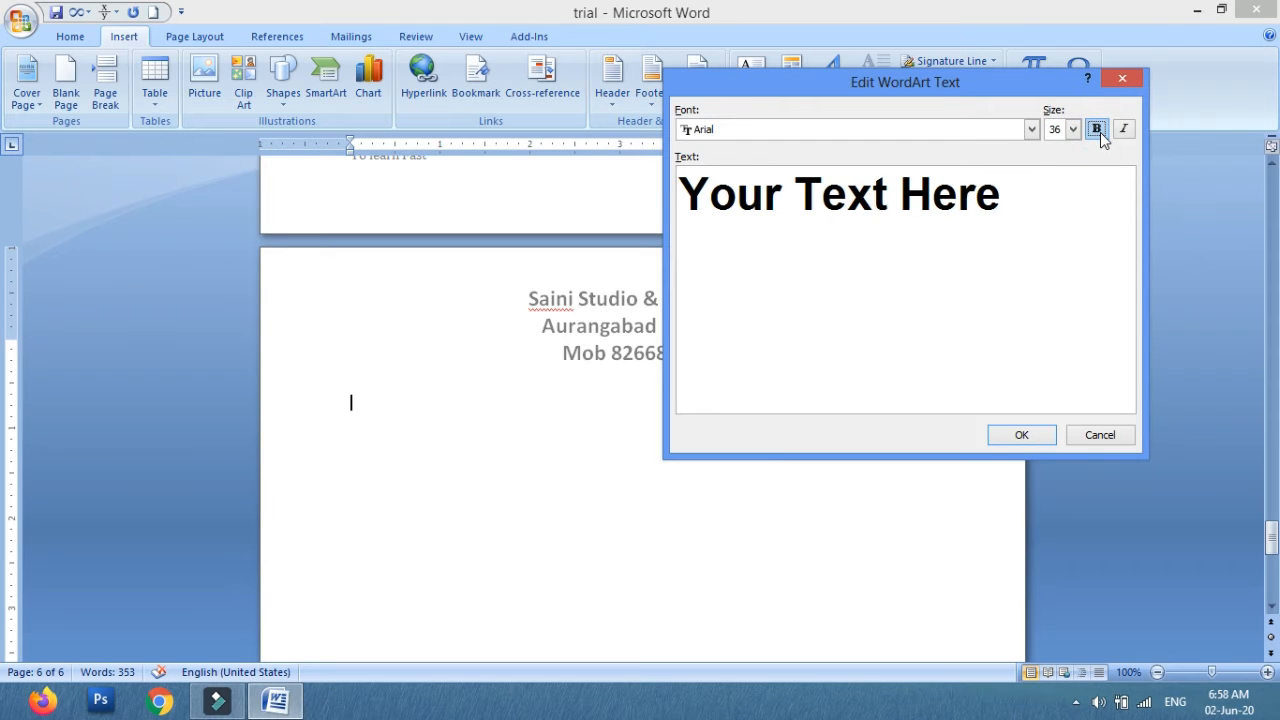
{"action": "left_click", "coordinate": [1097, 130]}
{"action": "left_click", "coordinate": [1123, 130]}
{"action": "left_click", "coordinate": [1123, 130]}
Replace the placeholder WordArt text with "Saini Studio" and confirm it.
{"action": "left_click_drag", "start_coordinate": [1014, 194], "coordinate": [512, 225]}
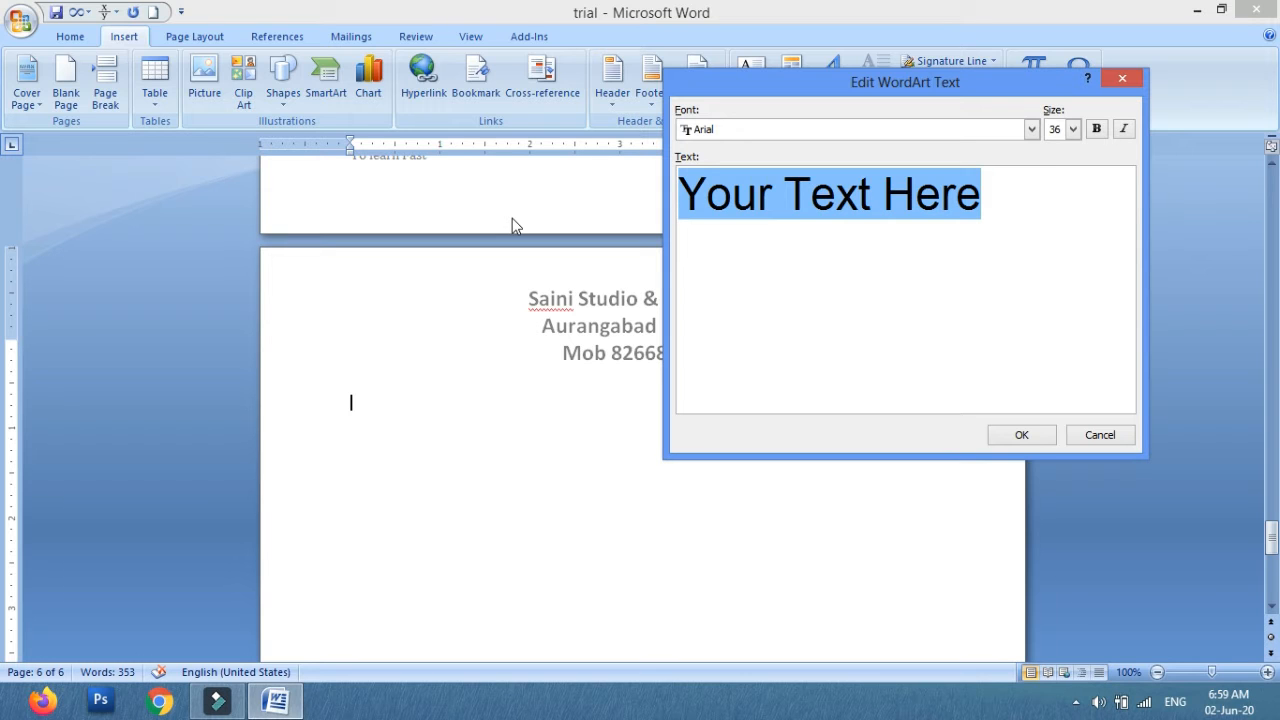
{"action": "type", "text": "Saini Studio"}
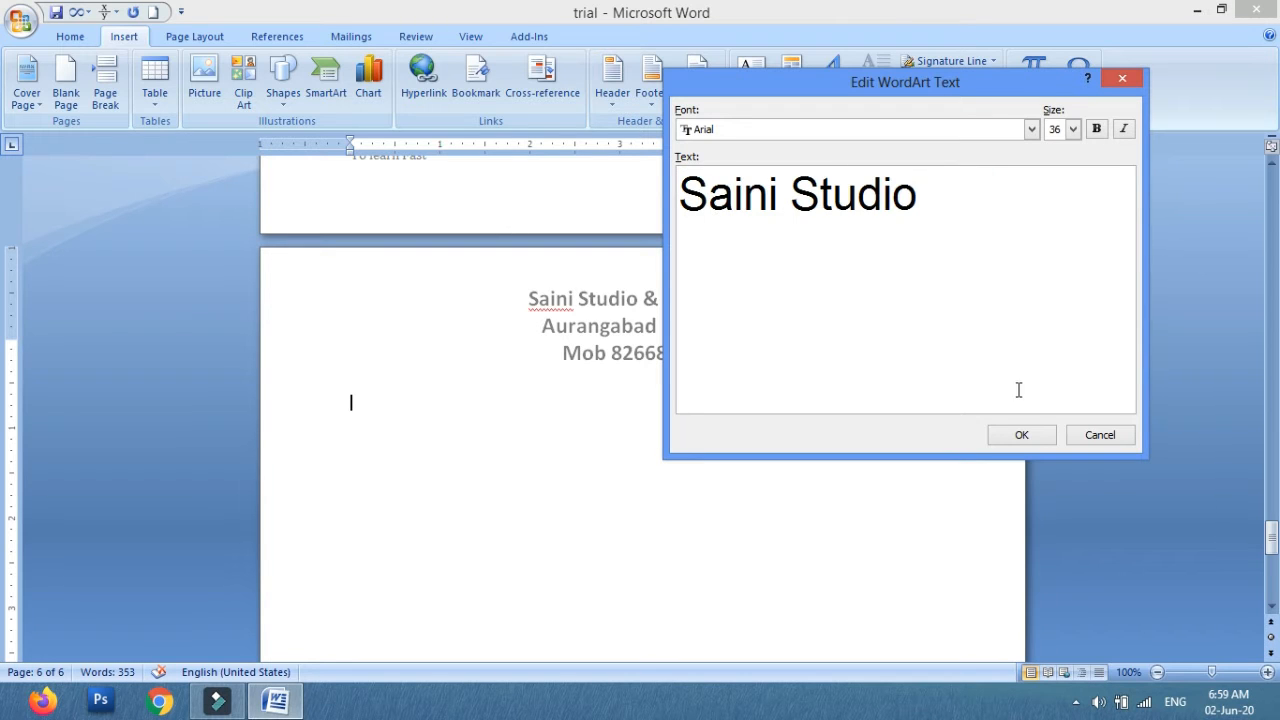
{"action": "left_click", "coordinate": [1038, 435]}
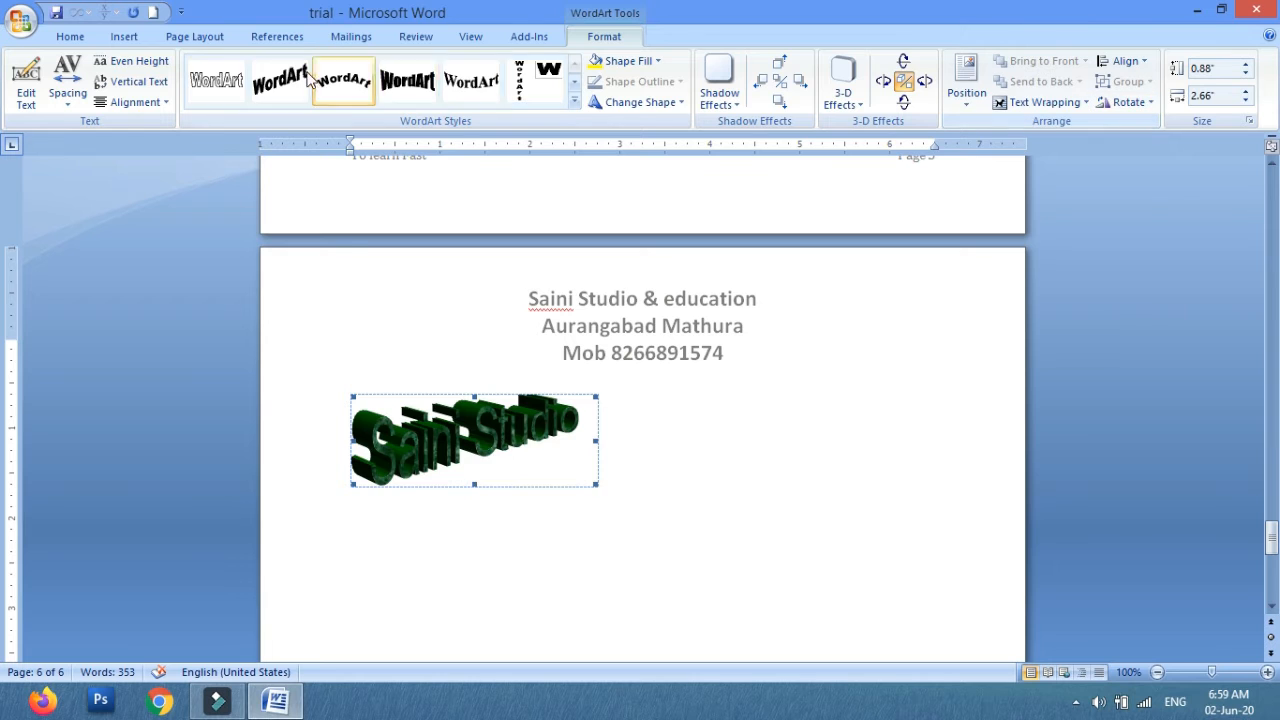
Change the WordArt to the gold gradient style from the WordArt styles.
{"action": "left_click", "coordinate": [347, 88]}
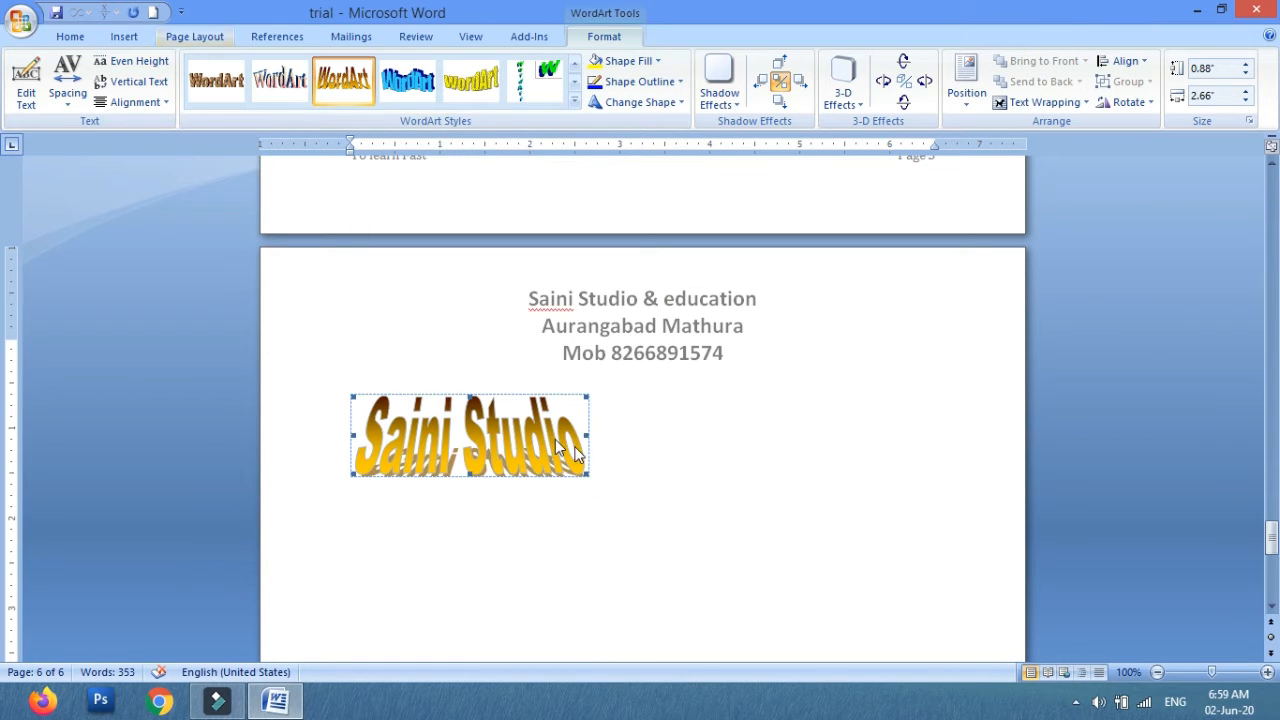
{"action": "left_click", "coordinate": [686, 443]}
Apply an In margin drop cap to the first letter of the opening paragraph.
{"action": "key", "text": "ctrl+Home"}
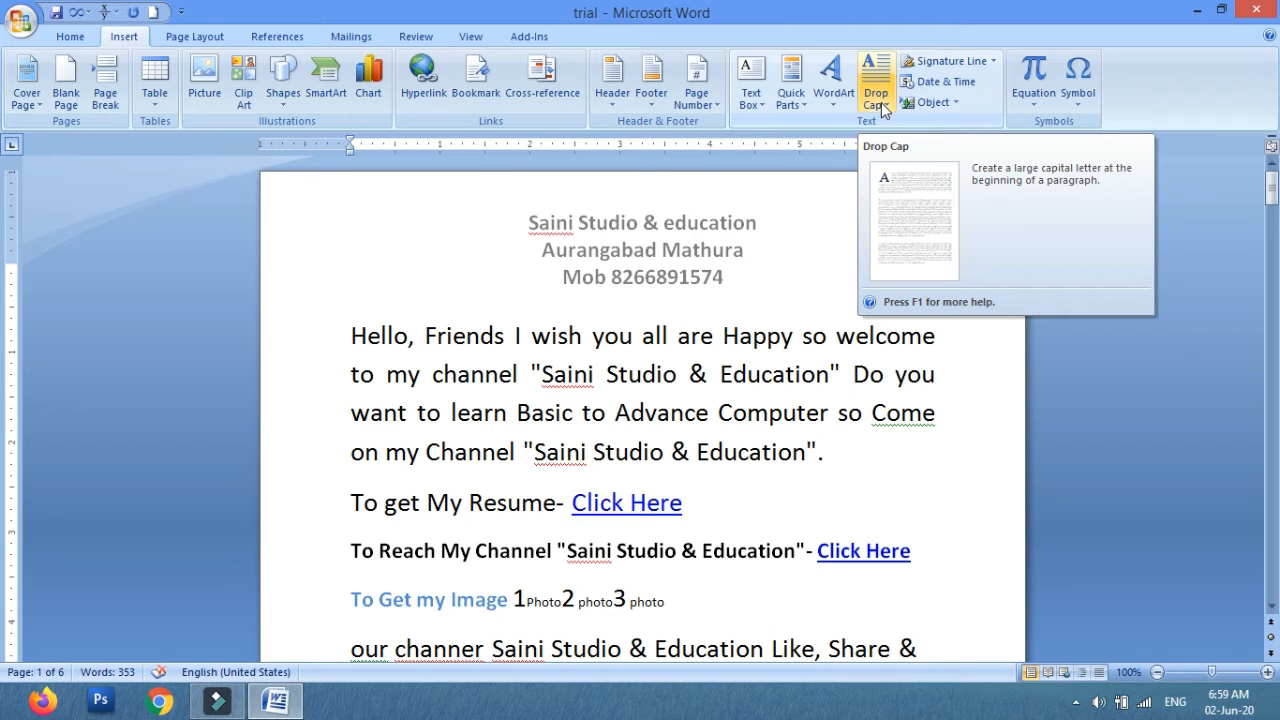
{"action": "left_click", "coordinate": [352, 335]}
{"action": "left_click", "coordinate": [873, 101]}
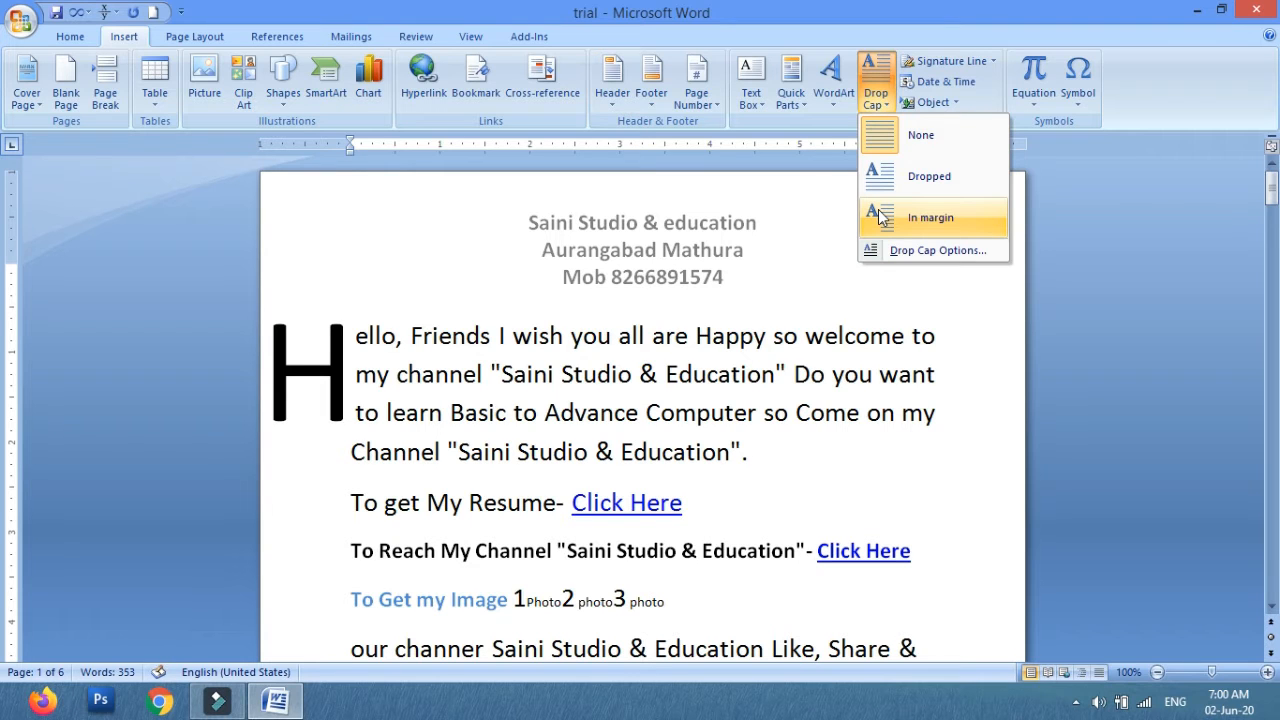
{"action": "left_click", "coordinate": [880, 217]}
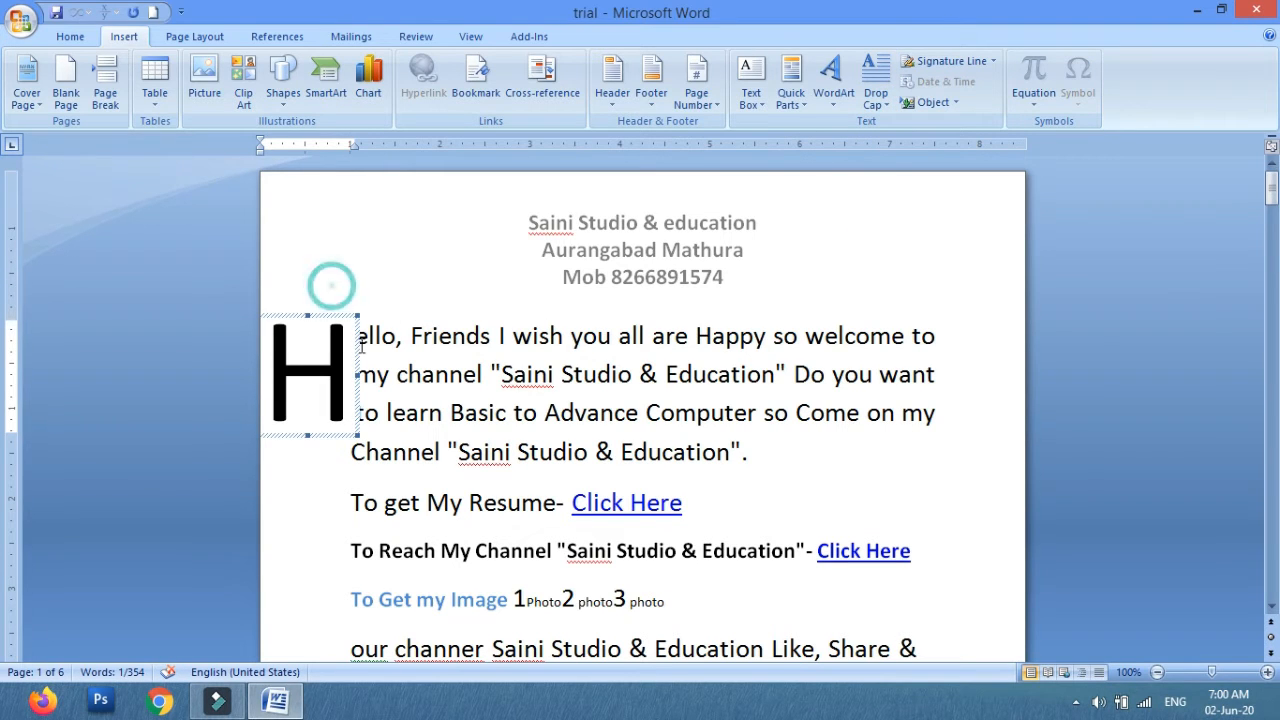
Change the opening paragraph's drop cap to Dropped.
{"action": "left_click", "coordinate": [323, 479]}
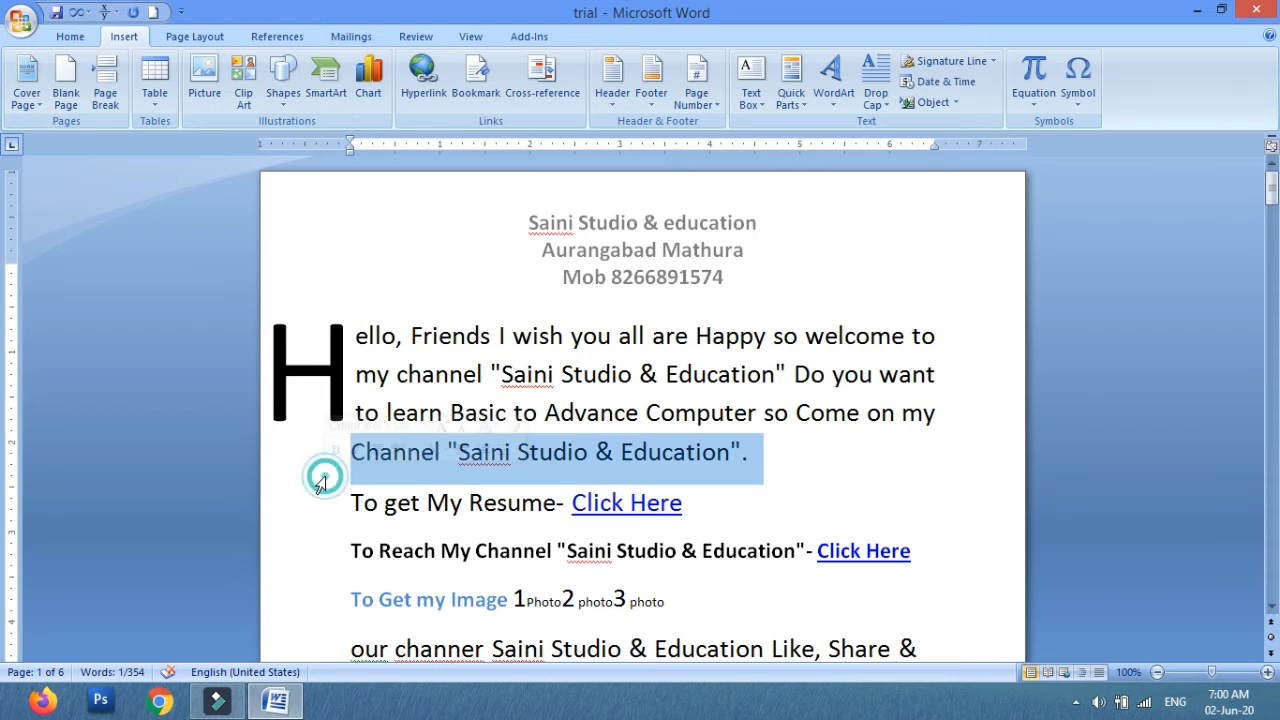
{"action": "left_click", "coordinate": [348, 331]}
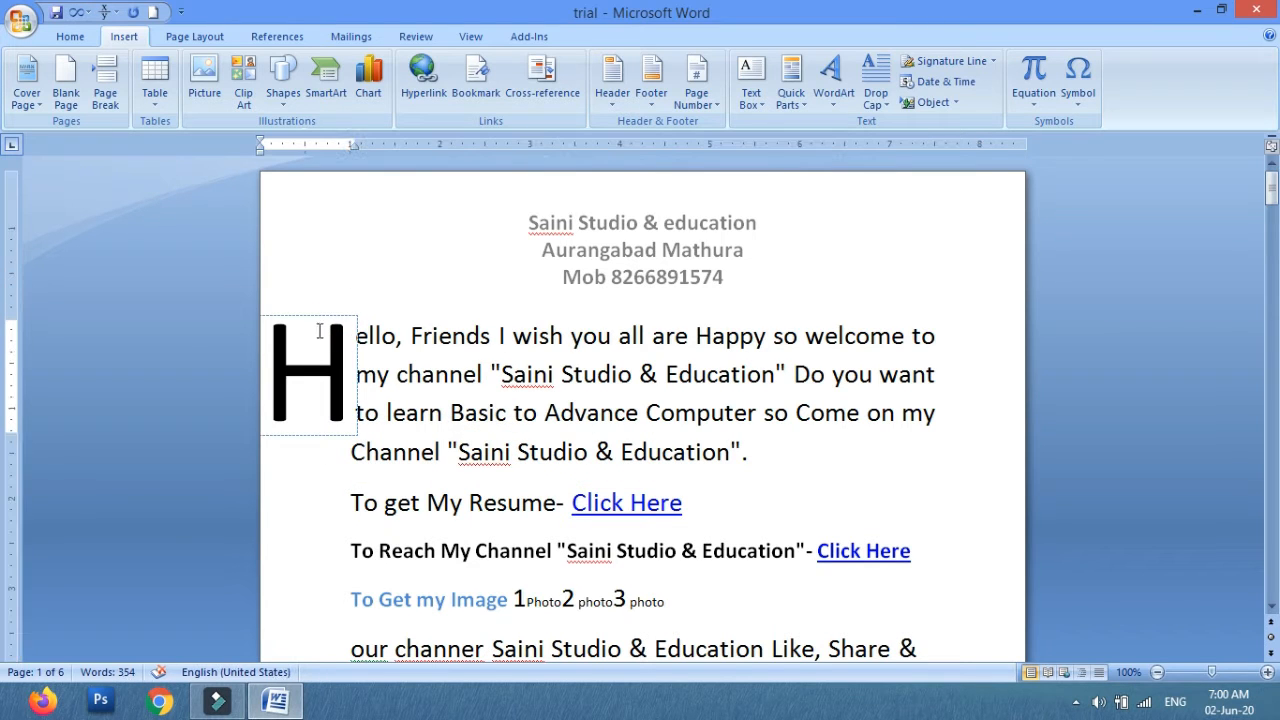
{"action": "left_click", "coordinate": [830, 85]}
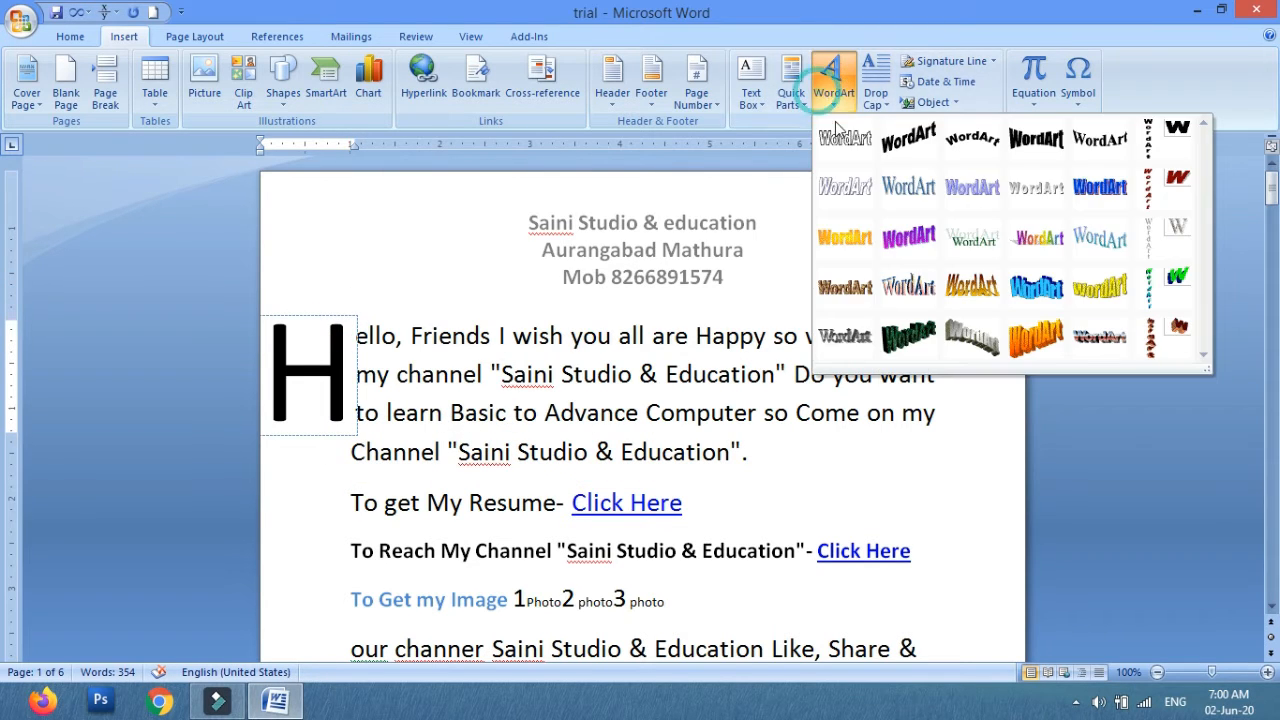
{"action": "left_click", "coordinate": [874, 93]}
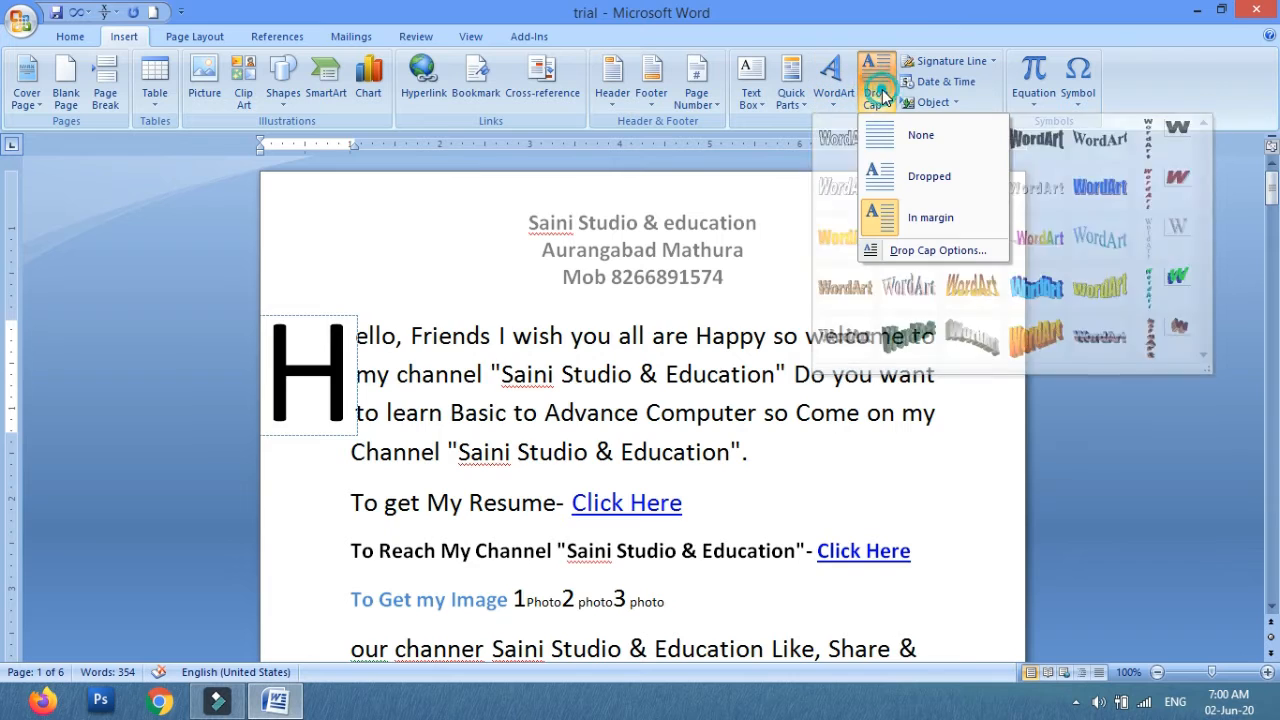
{"action": "left_click", "coordinate": [888, 177]}
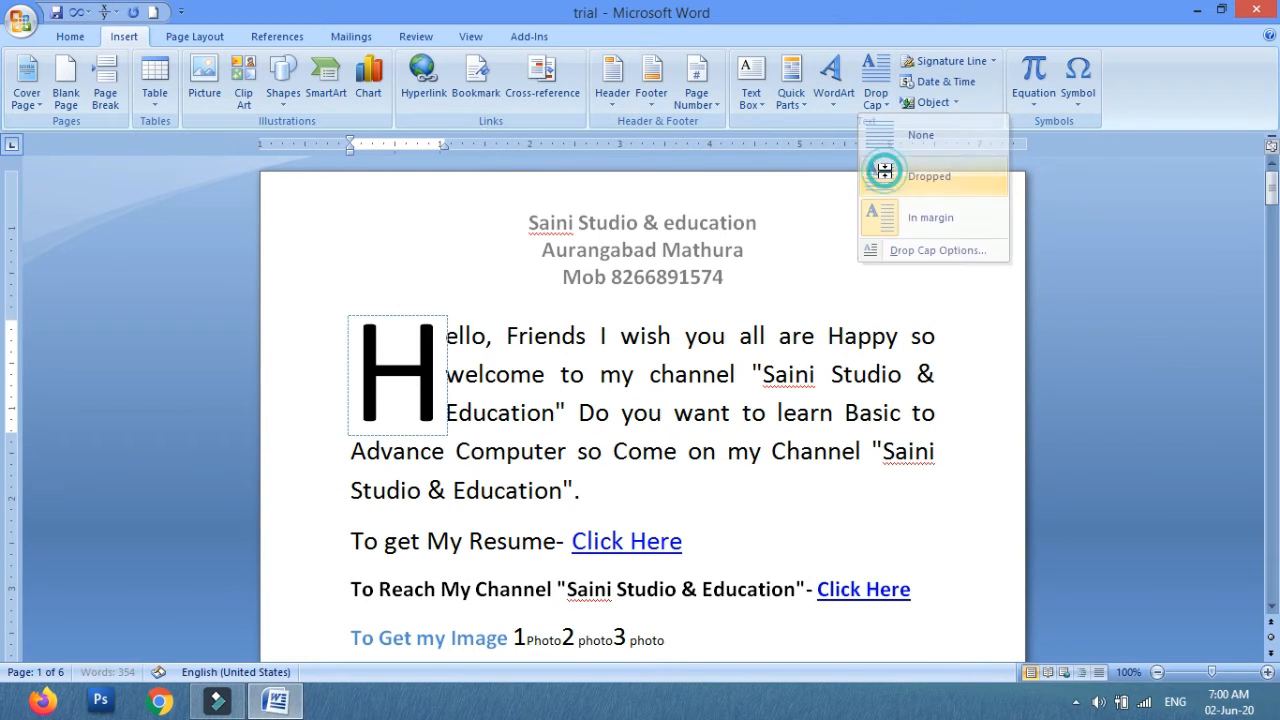
Remove the drop cap from the opening paragraph.
{"action": "left_click", "coordinate": [836, 97]}
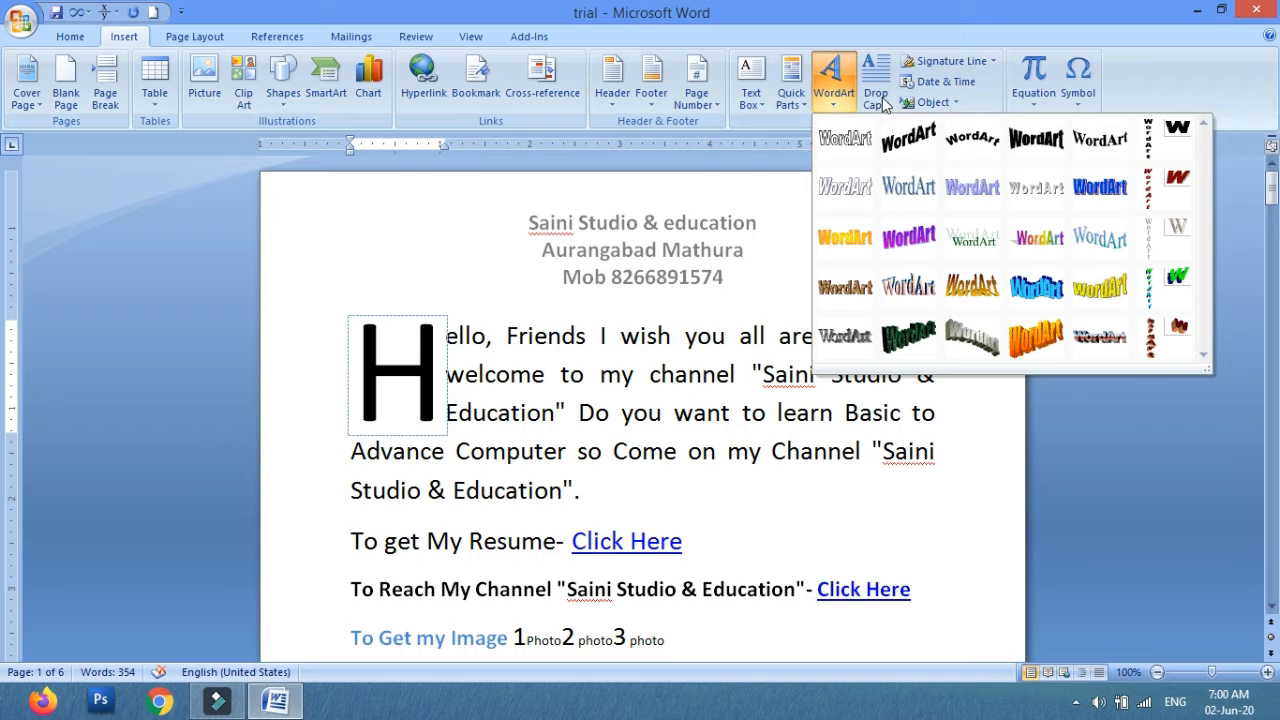
{"action": "left_click", "coordinate": [878, 100]}
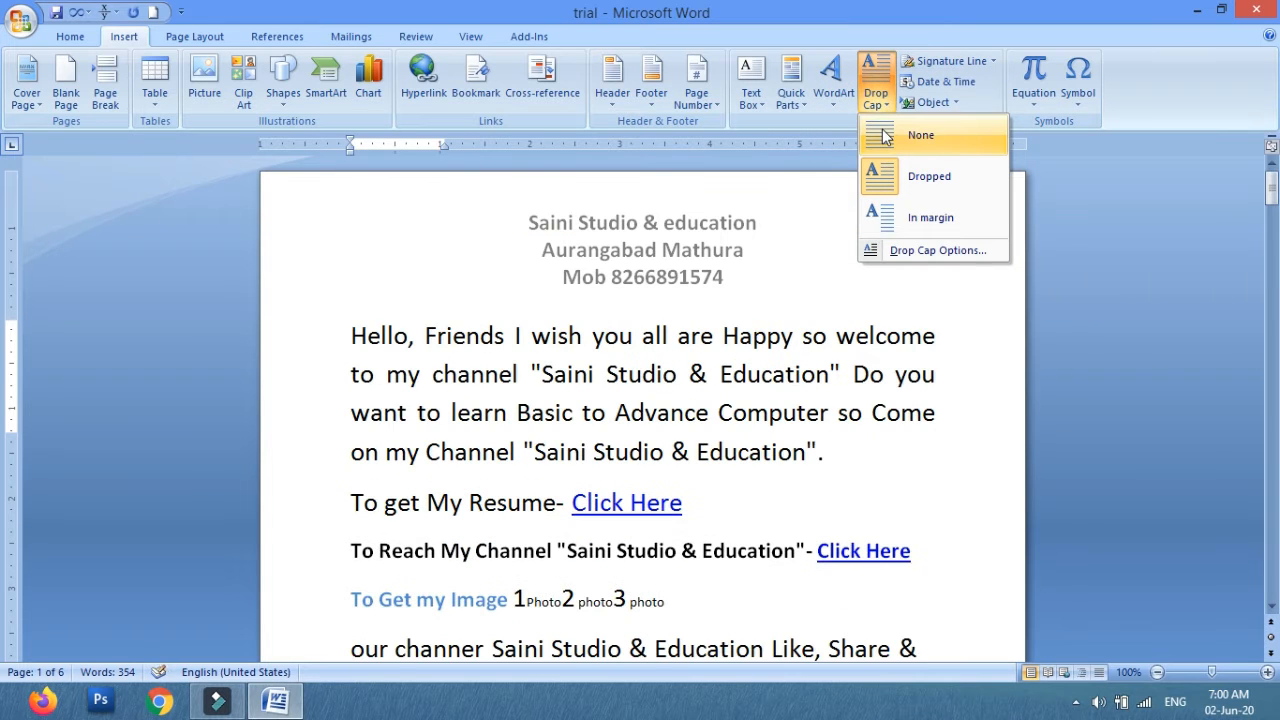
{"action": "left_click", "coordinate": [884, 137]}
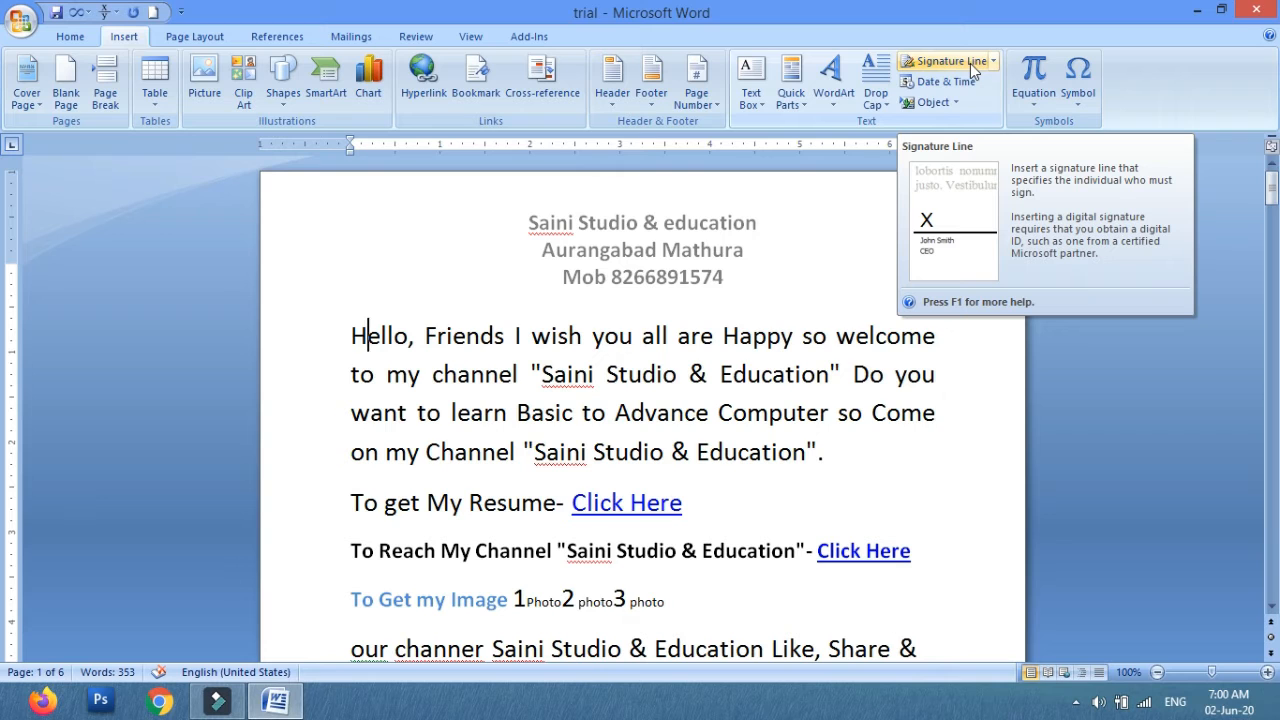
Add an empty line after the first paragraph and open the Microsoft Office Signature Line setup there.
{"action": "left_click", "coordinate": [842, 459]}
{"action": "key", "text": "Return"}
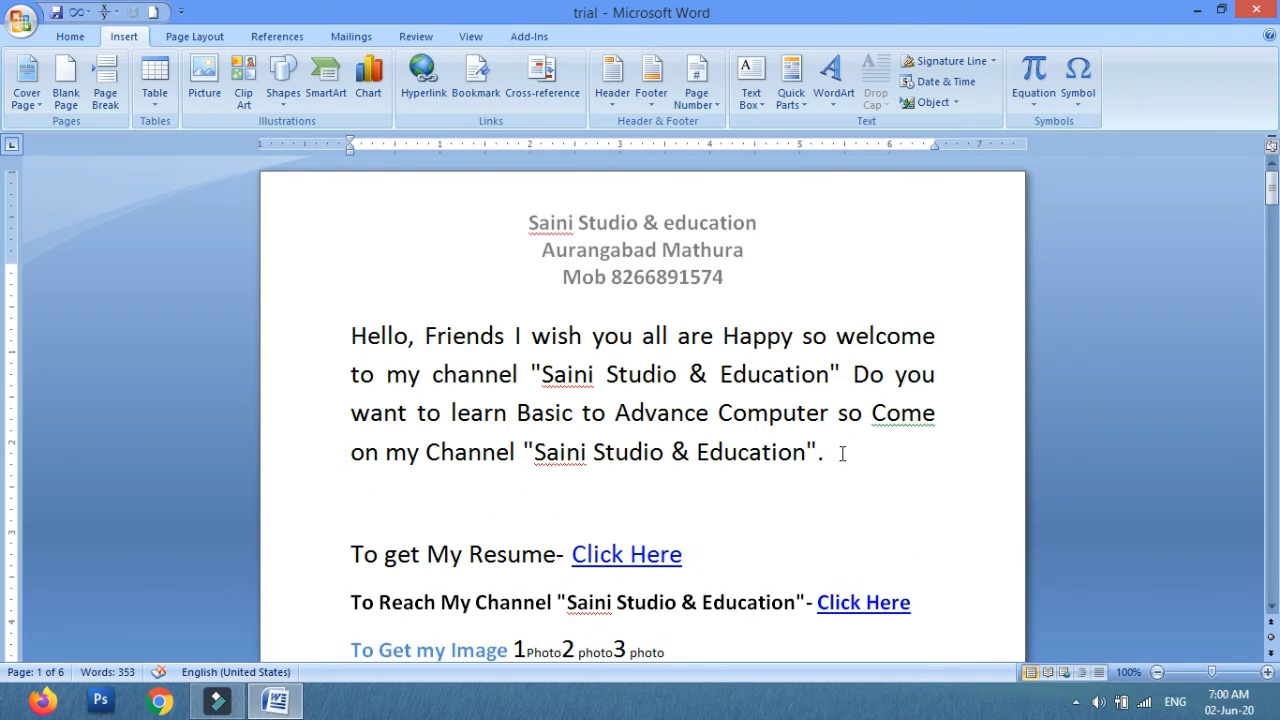
{"action": "left_click", "coordinate": [993, 63]}
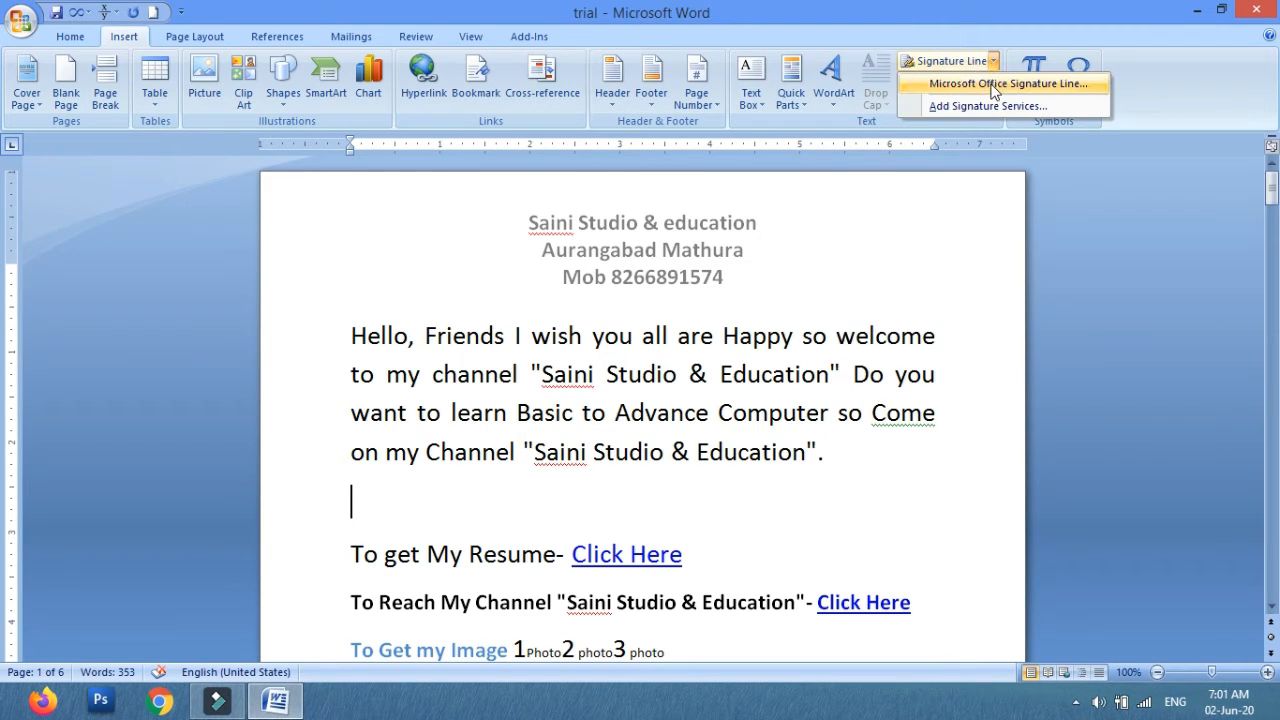
{"action": "left_click", "coordinate": [993, 85]}
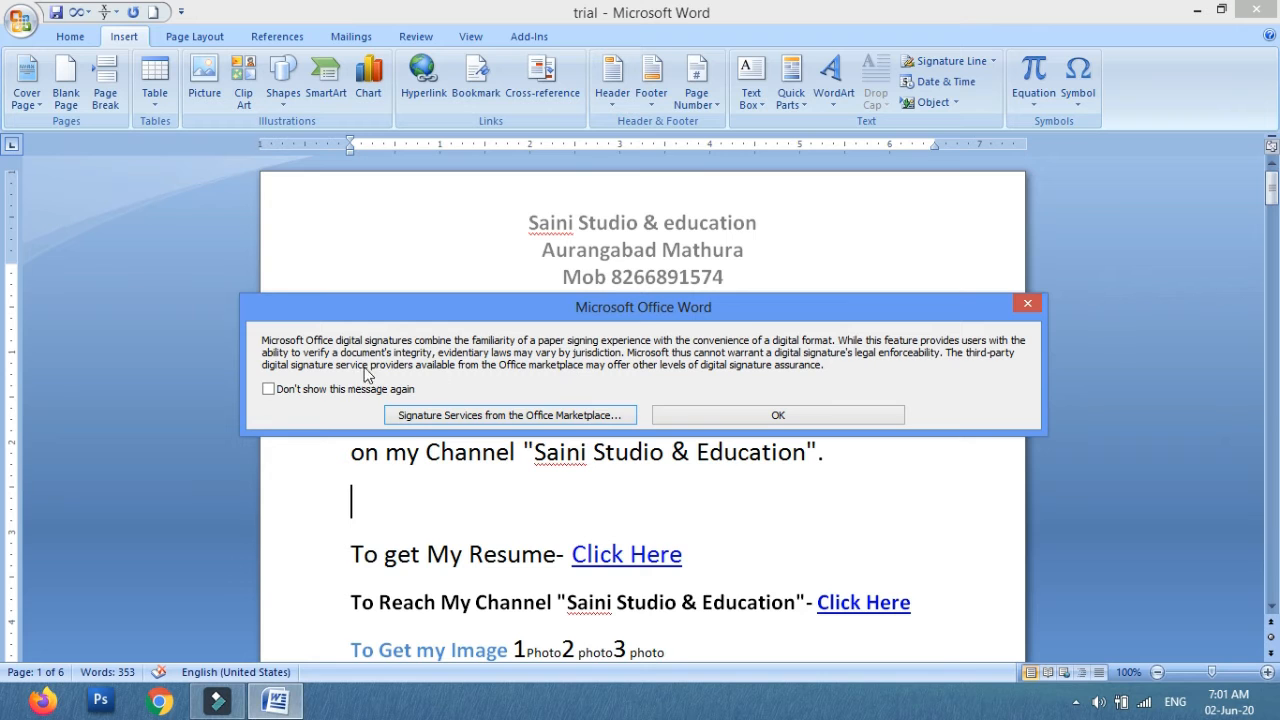
{"action": "left_click", "coordinate": [757, 418]}
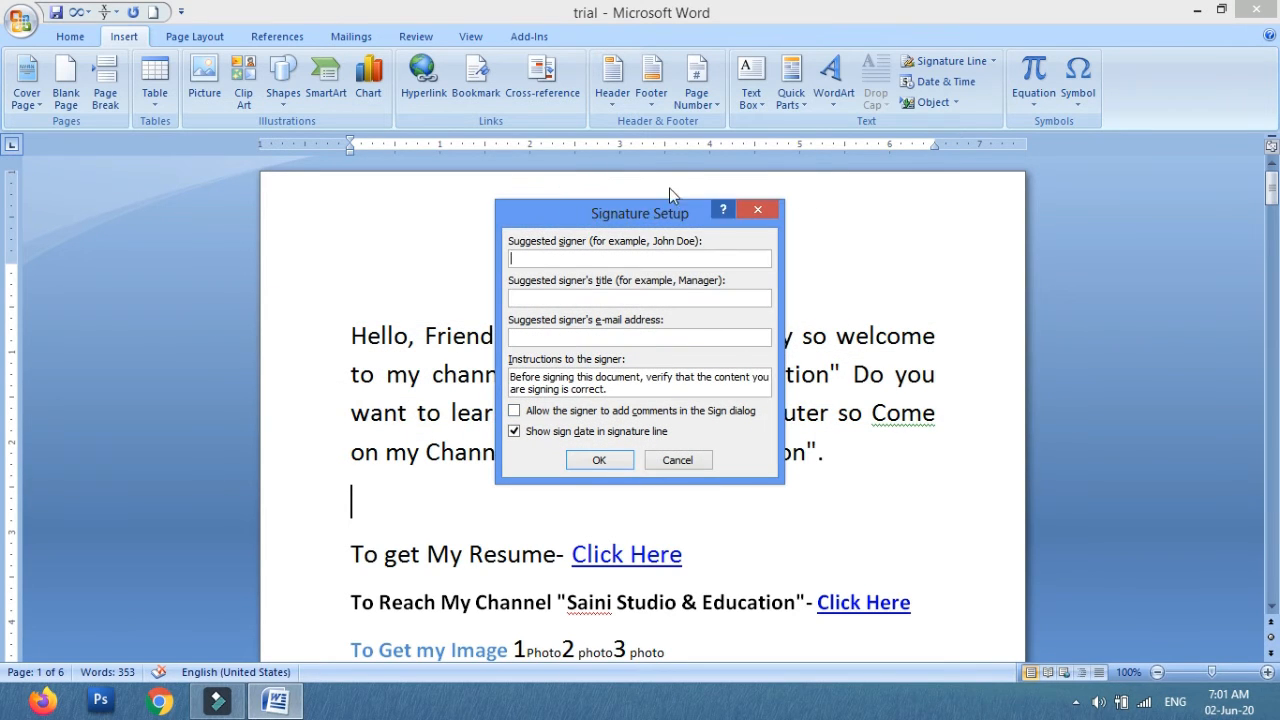
{"action": "left_click_drag", "start_coordinate": [626, 212], "coordinate": [1026, 206]}
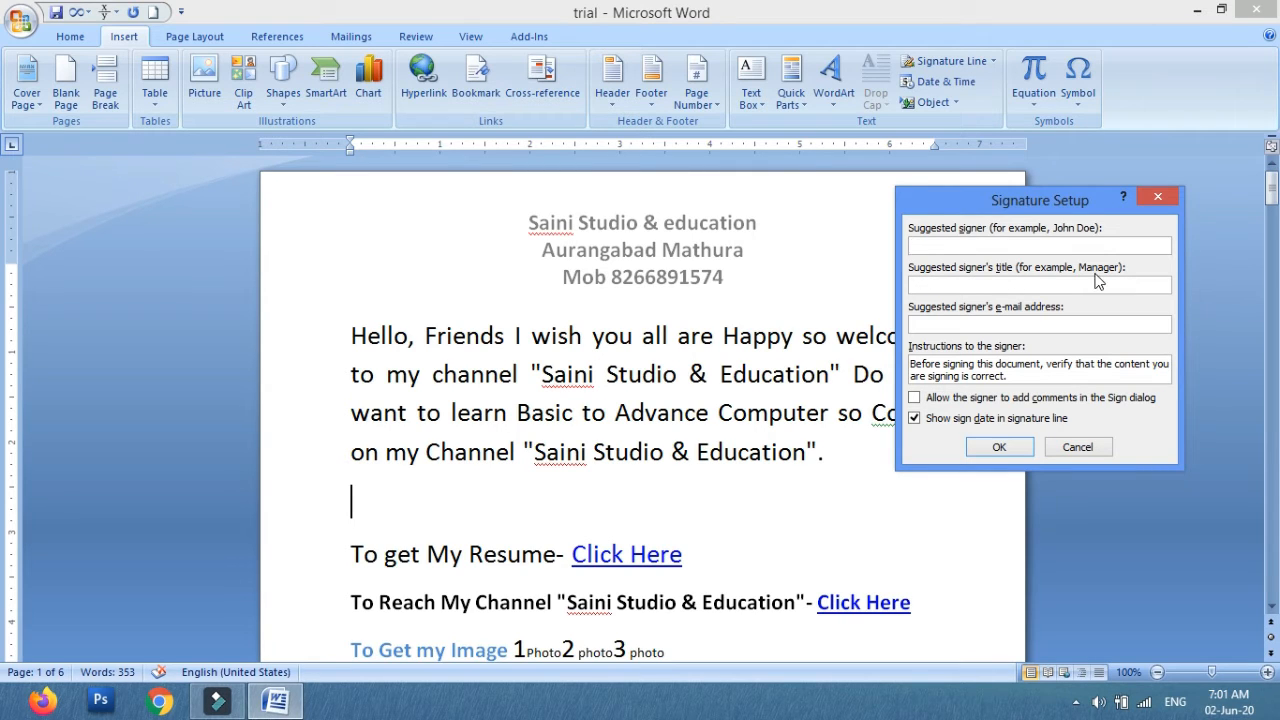
Set the suggested signer's title to Director and insert the signature line.
{"action": "left_click", "coordinate": [1005, 280]}
{"action": "type", "text": "T"}
{"action": "key", "text": "BackSpace"}
{"action": "type", "text": "Director"}
{"action": "key", "text": "BackSpace"}
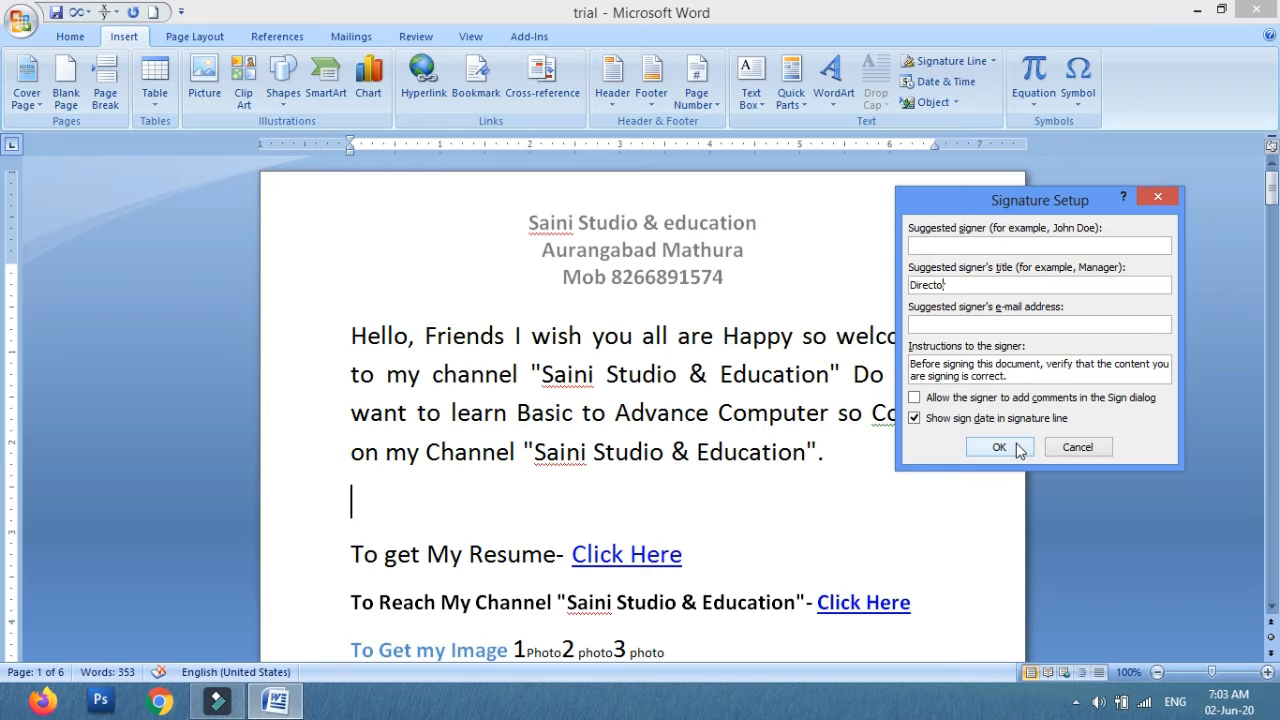
{"action": "left_click", "coordinate": [999, 447]}
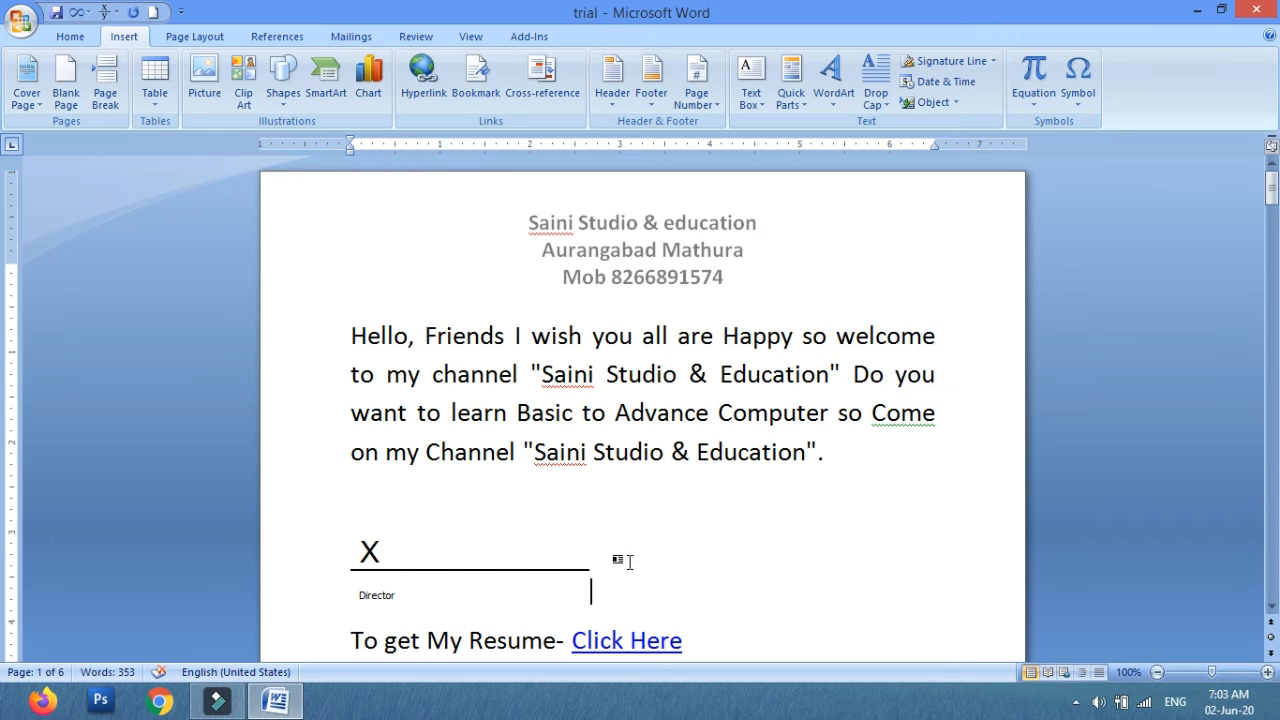